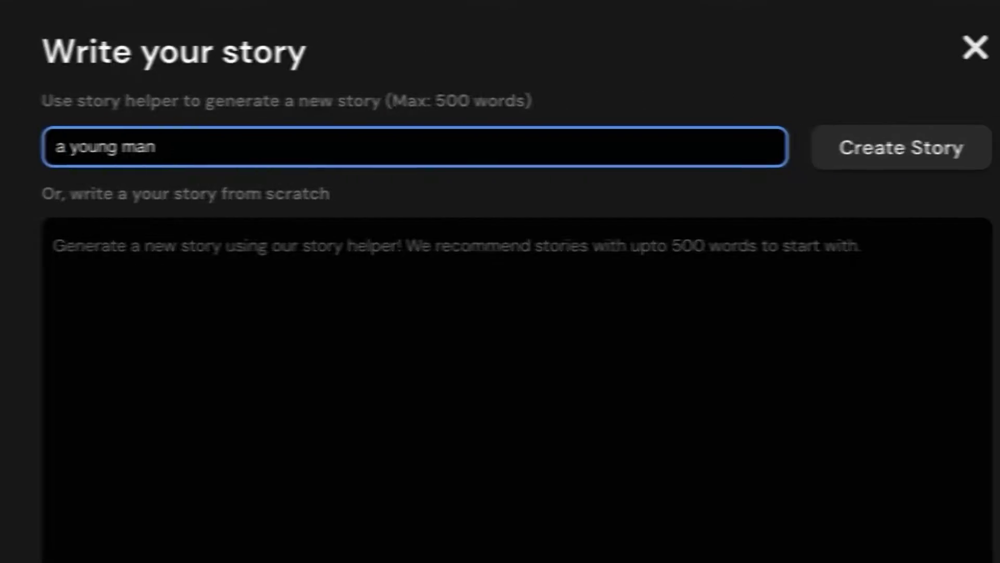
Create a story from the prompt 'travels across the world to meet his loved one'
text(travels across the world to meet)
text(his loved one)
click(636, 202)
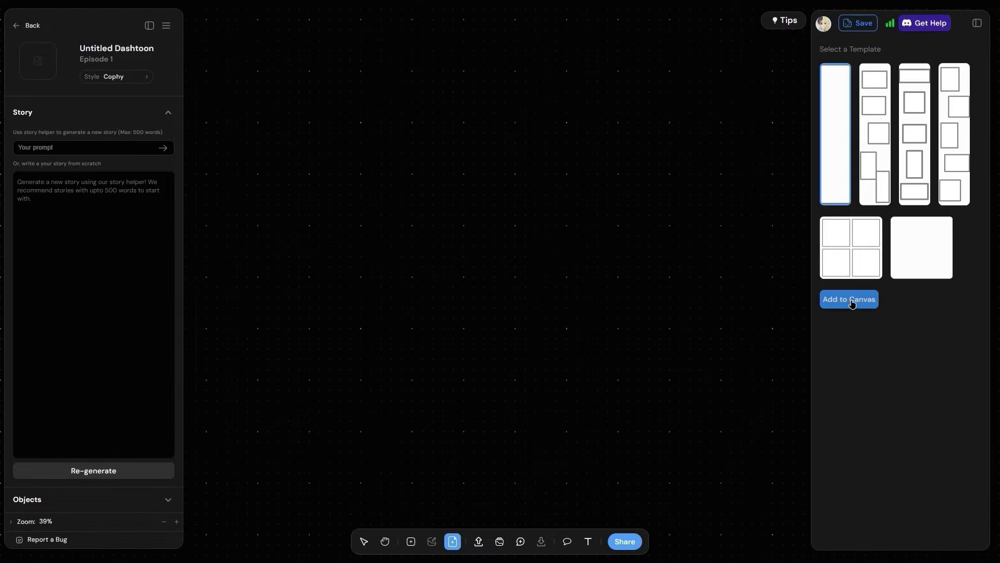
Start a new comic project from the project menu
click(848, 297)
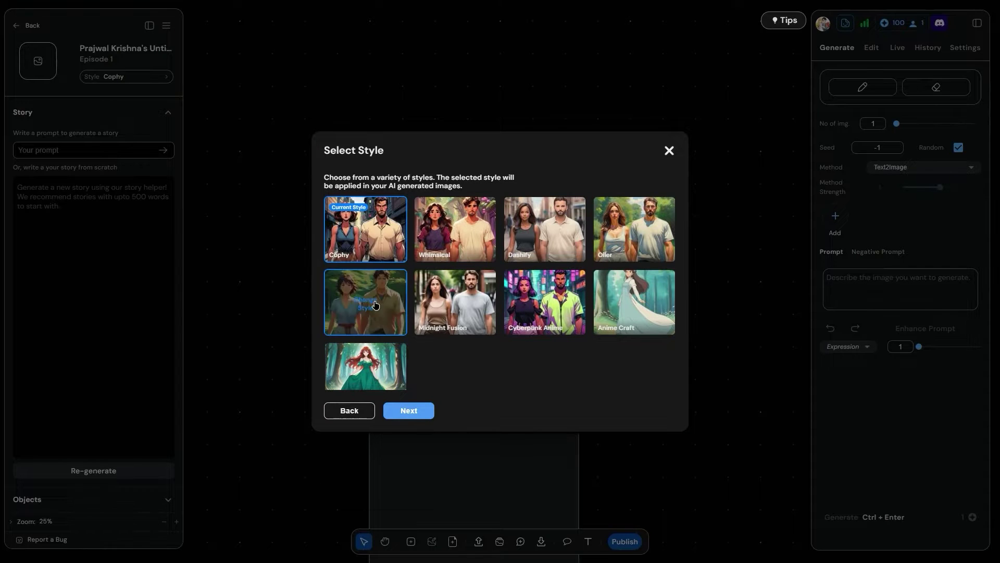
Confirm the Cophy style, add Adriana as a character, and place the blank page on the canvas
click(409, 410)
click(456, 263)
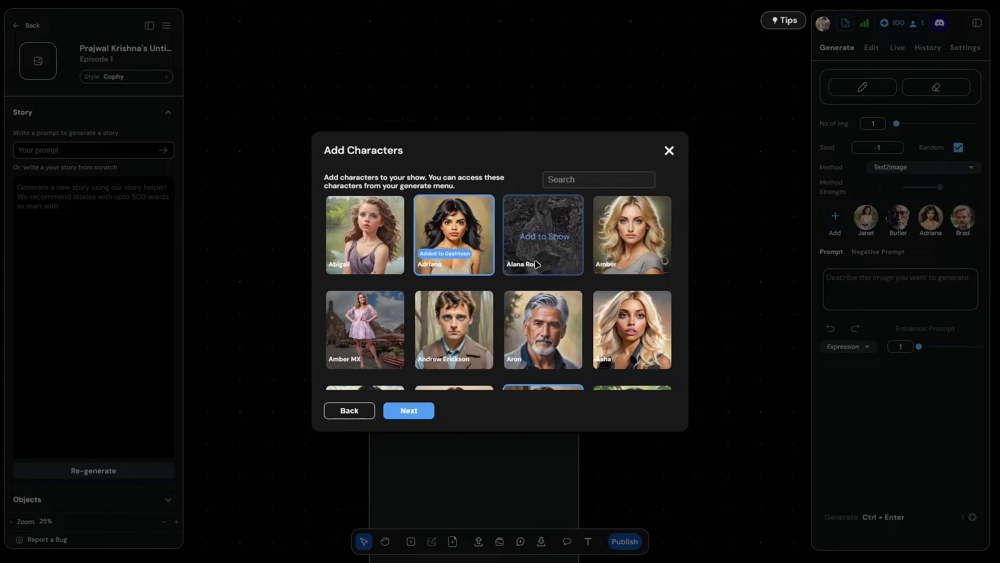
scroll(673, 276, down, 15)
scroll(674, 277, down, 1)
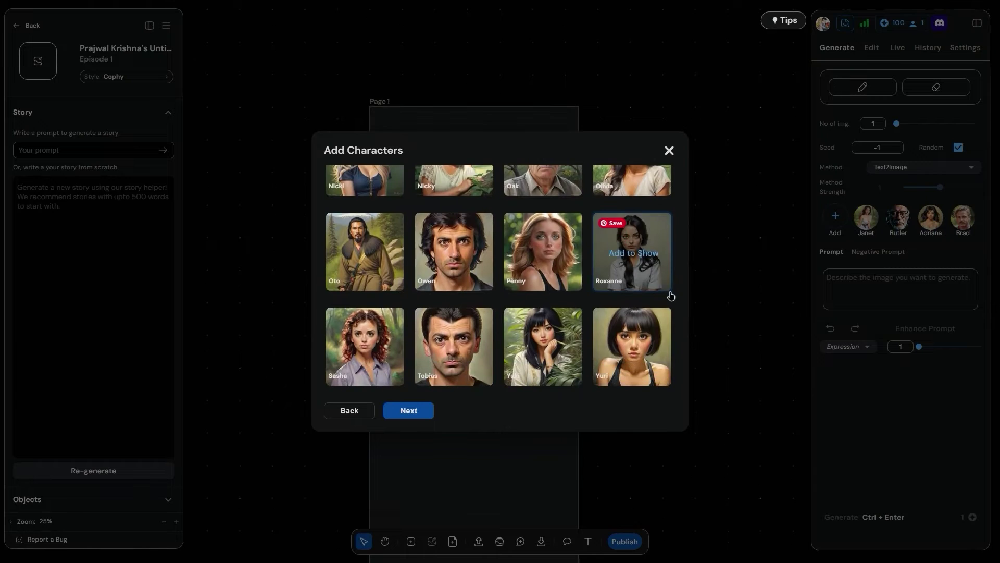
click(409, 410)
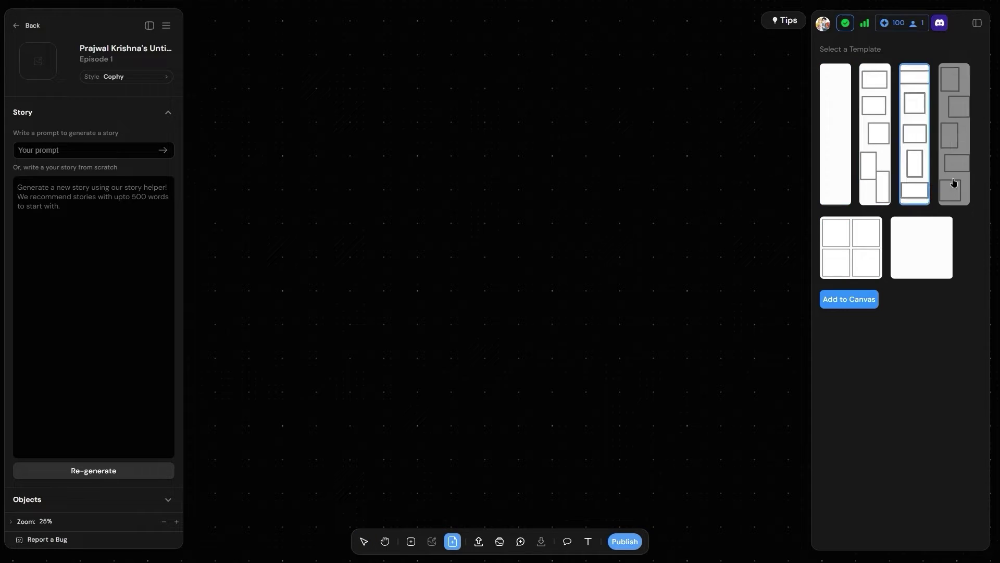
click(836, 183)
drag(651, 335, 507, 280)
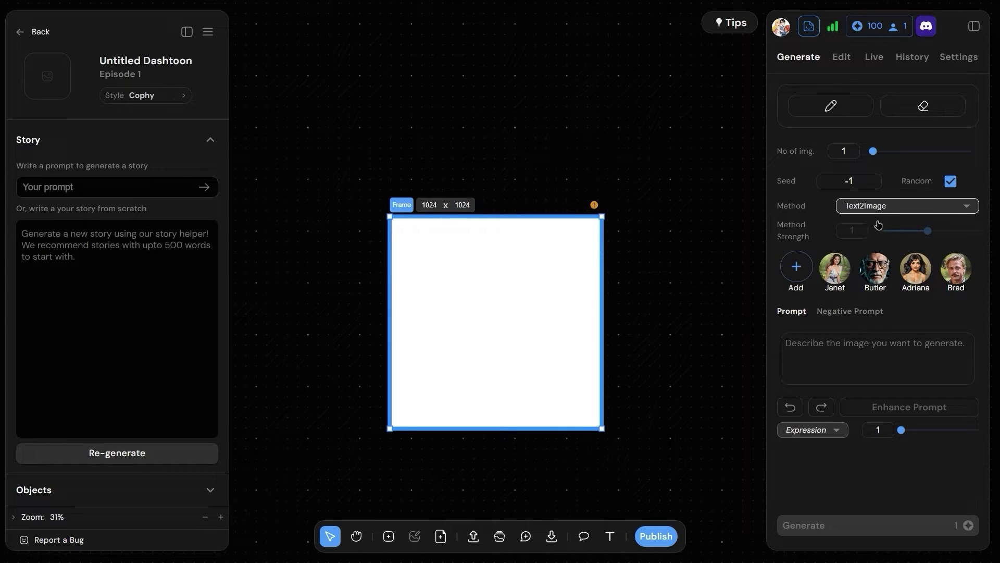
Generate an image from Adriana's description, then switch the method to Storyboard2Comic
click(914, 276)
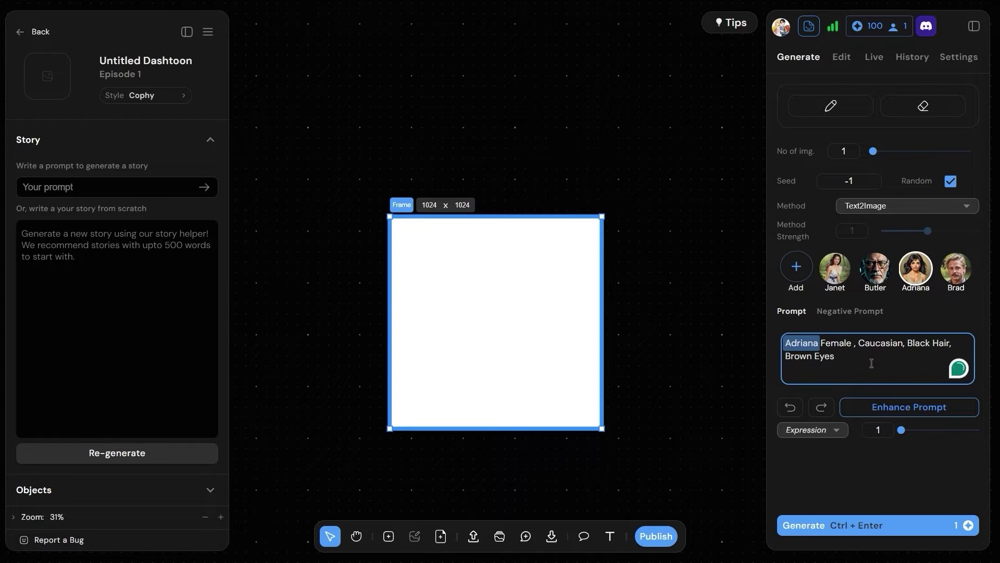
click(943, 524)
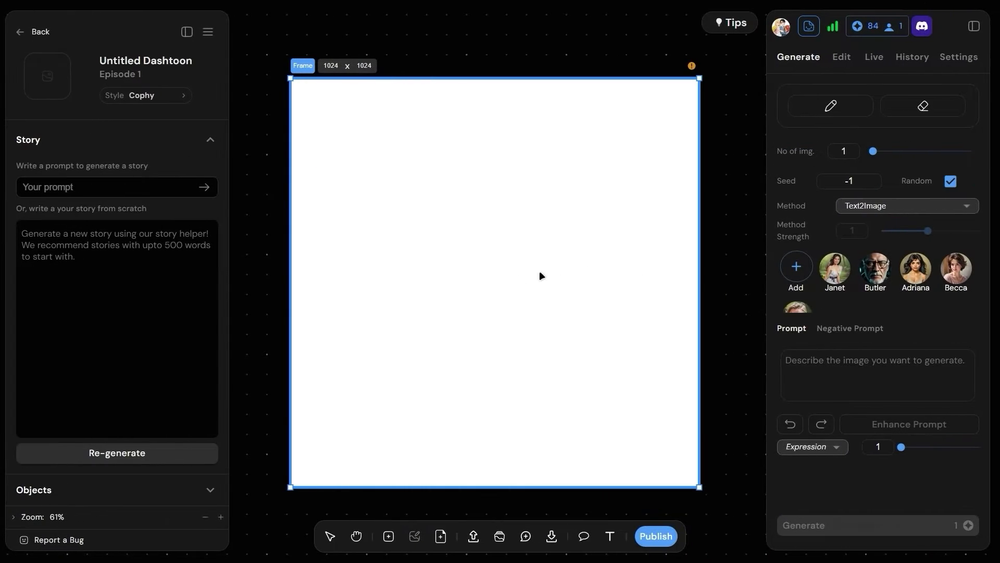
click(952, 209)
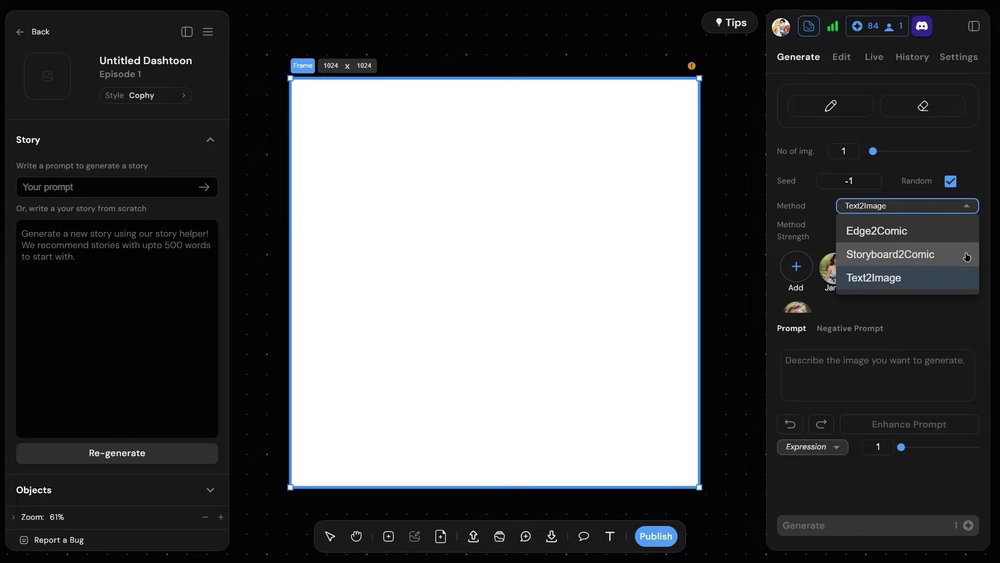
click(967, 256)
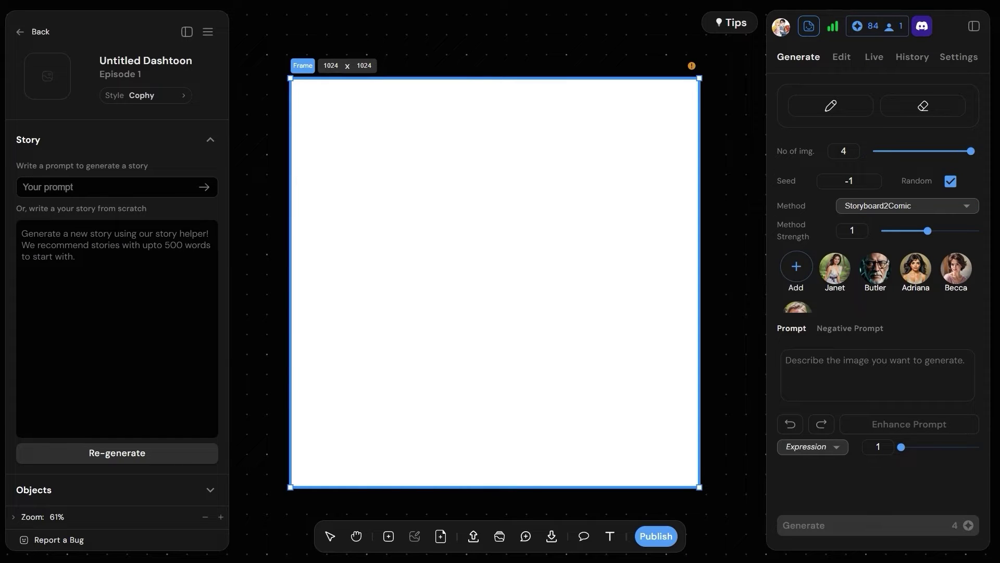
Turn the stick-figure sketch into four warehouse gunfight images and apply one to the frame
drag(497, 266, 497, 267)
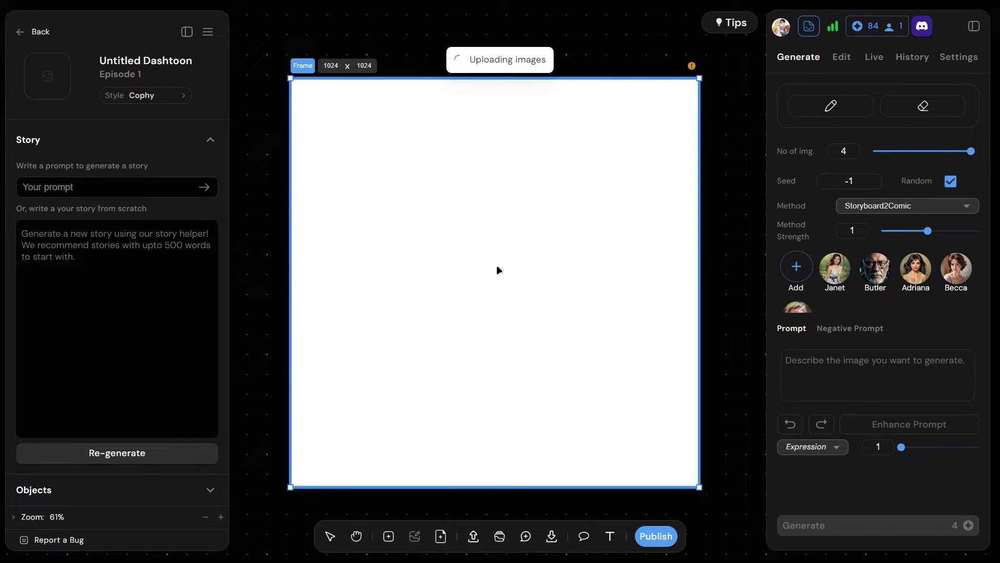
key(ctrl+v)
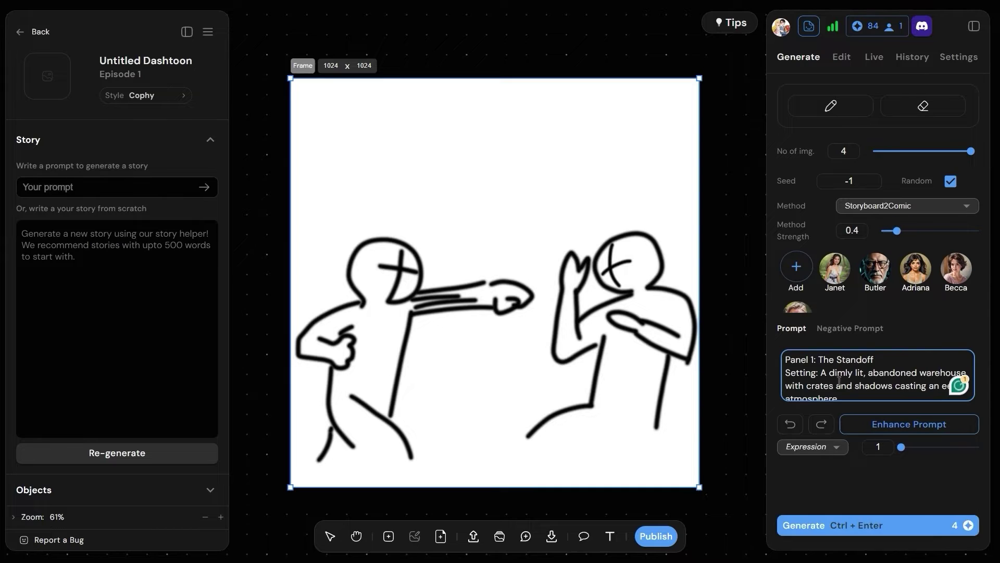
click(958, 525)
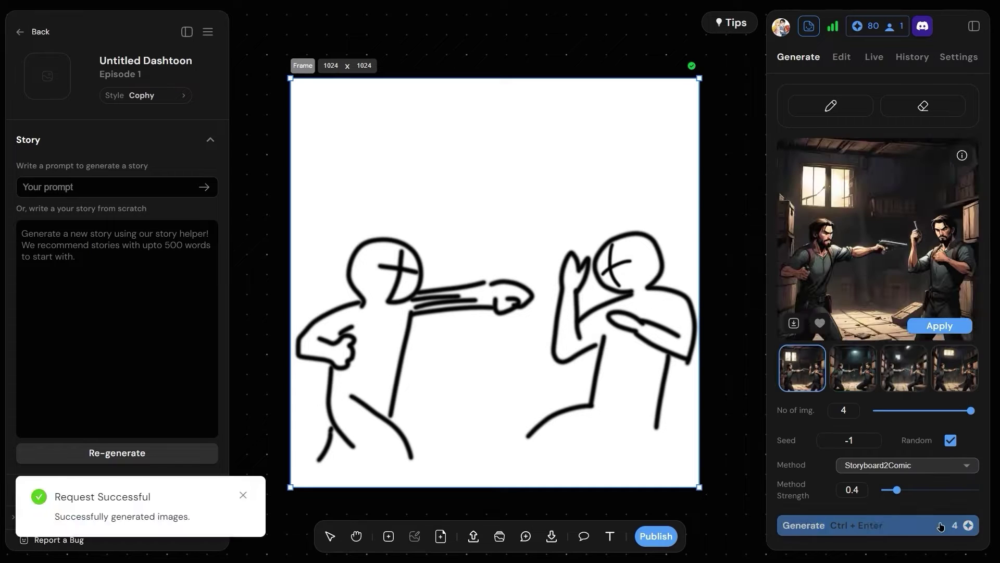
click(939, 326)
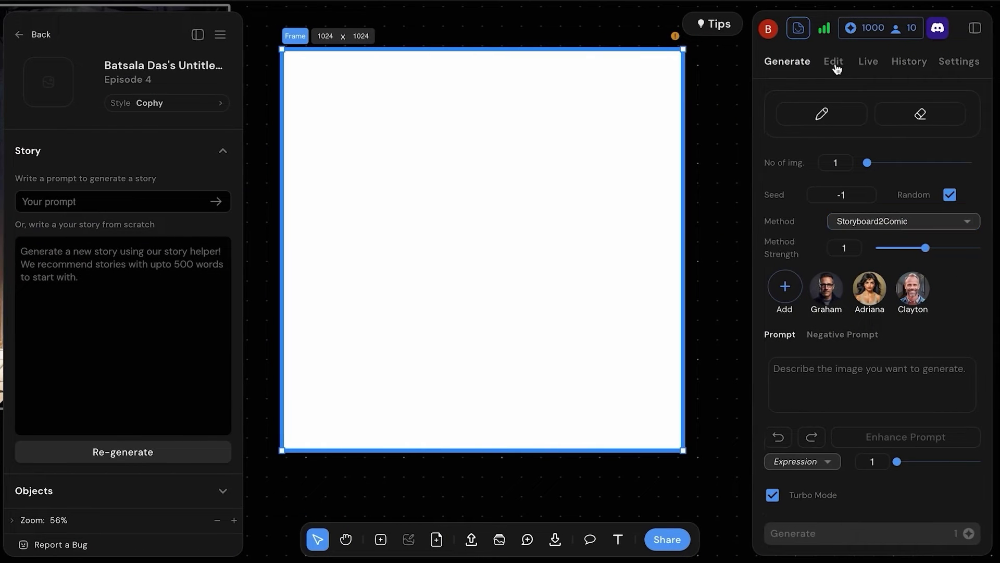
Sketch two facing stick figures on the frame with the Edit brush
click(836, 64)
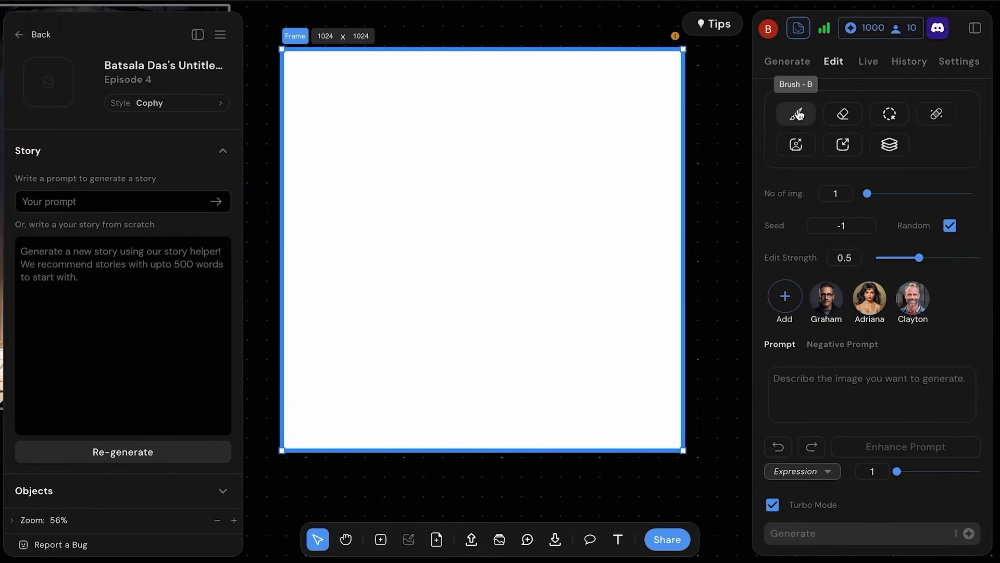
click(797, 114)
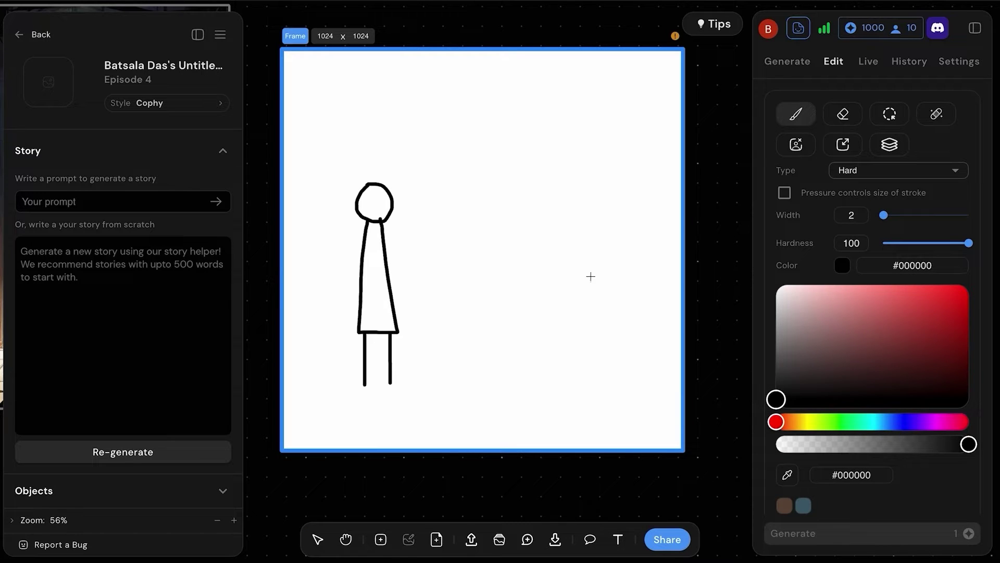
key(Escape)
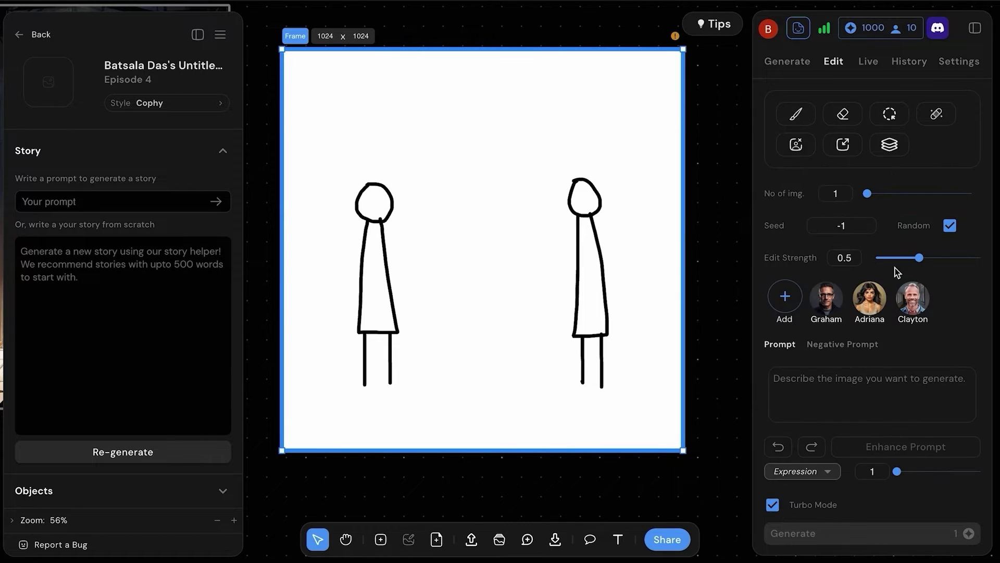
Generate from the pasted prompt and apply the third warehouse swordsmen image to the frame
click(797, 68)
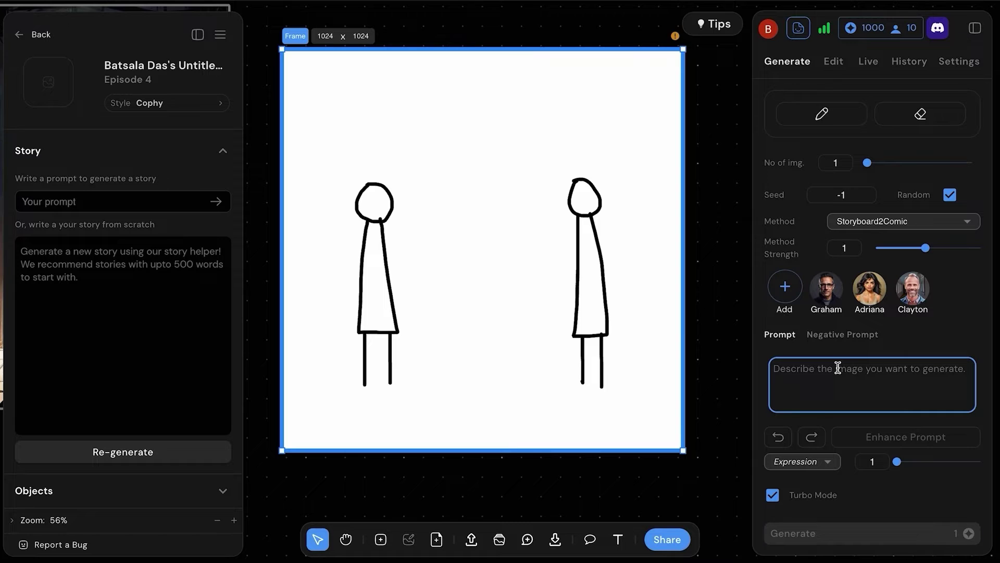
key(super+v)
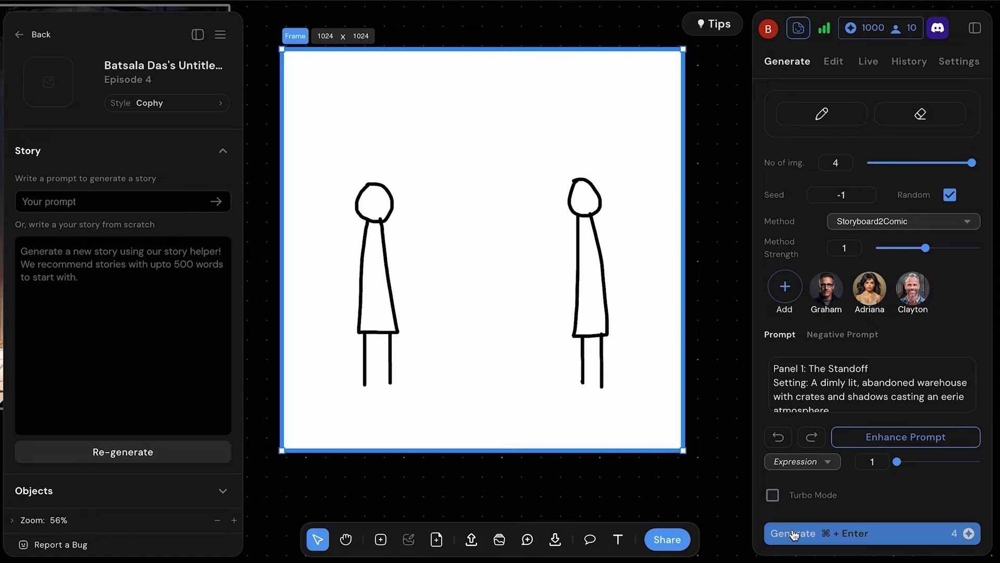
click(794, 536)
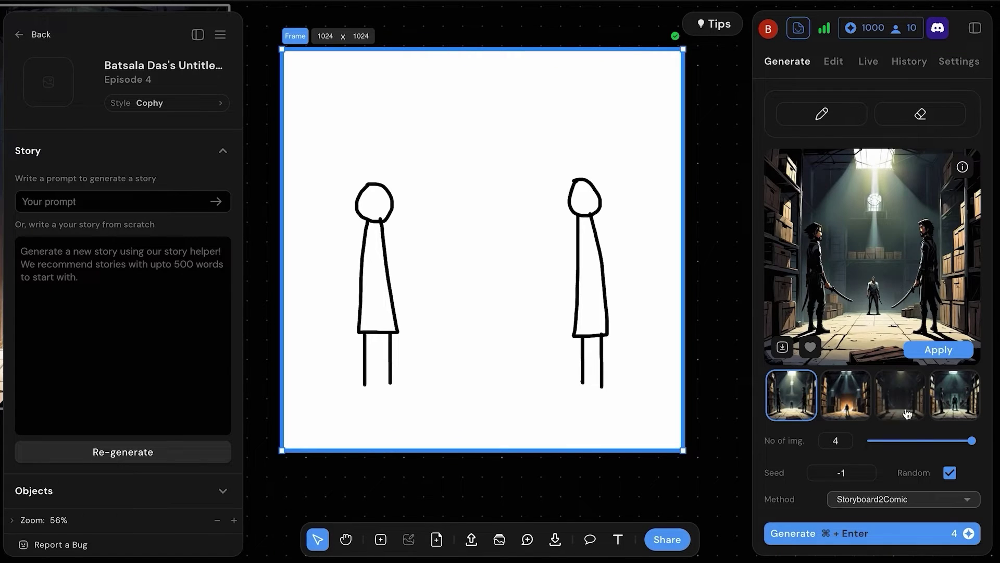
click(910, 406)
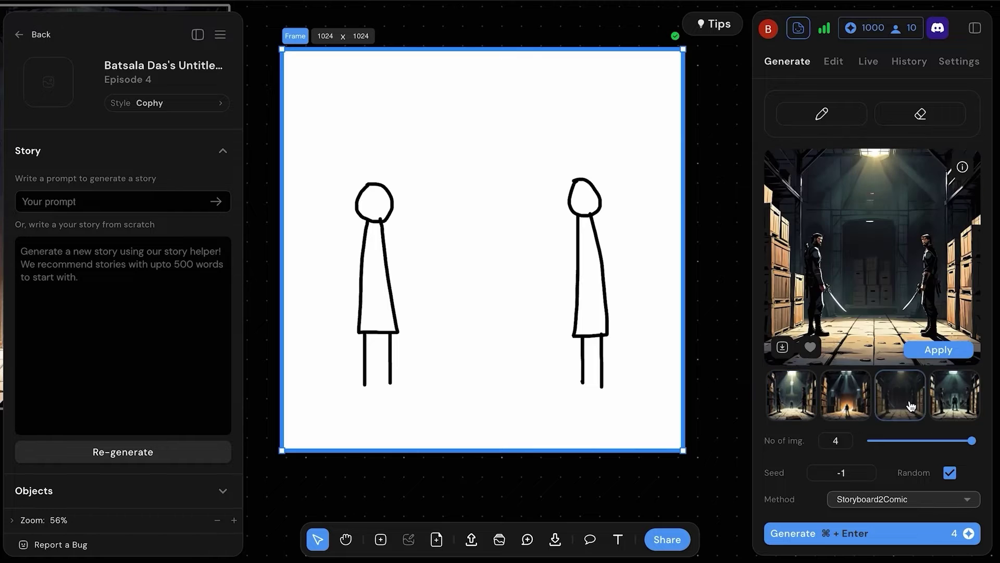
click(938, 350)
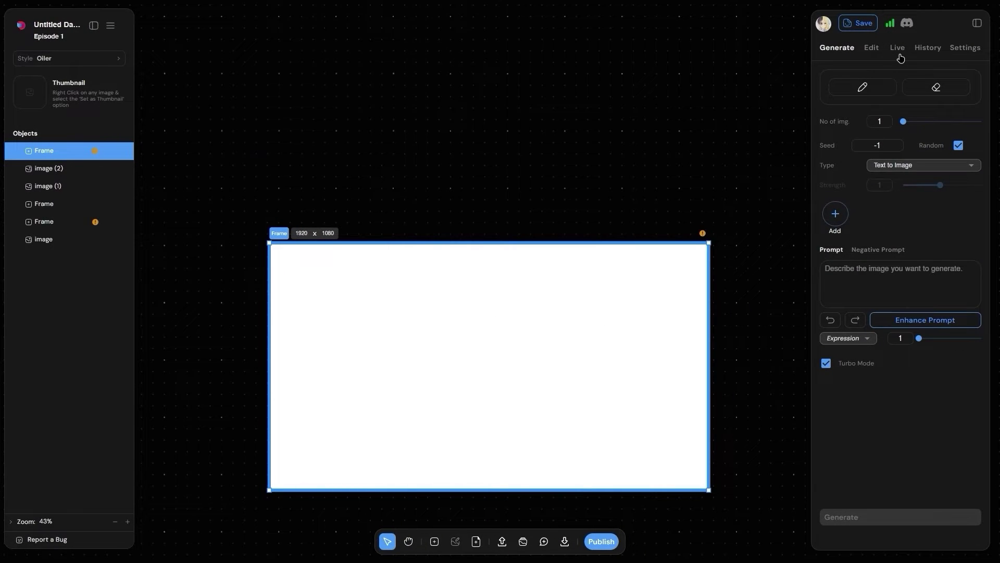
click(898, 49)
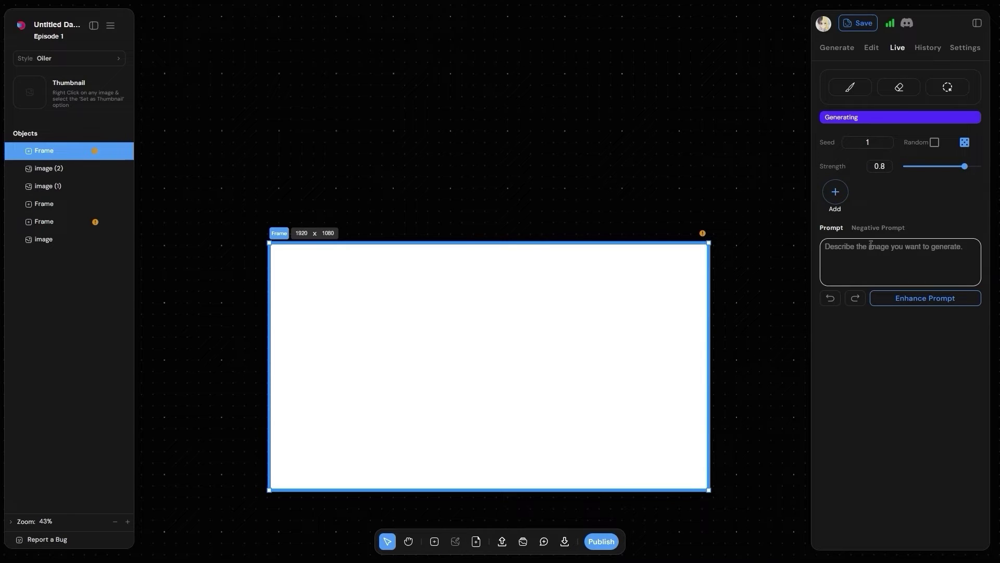
Enter the dancing-couple starry-night prompt and paint a dark blue sky, lake, lamp post and moon
text(a couple dancing on a starry night beside a street light, near the river, lady wearing a yellow dress and)
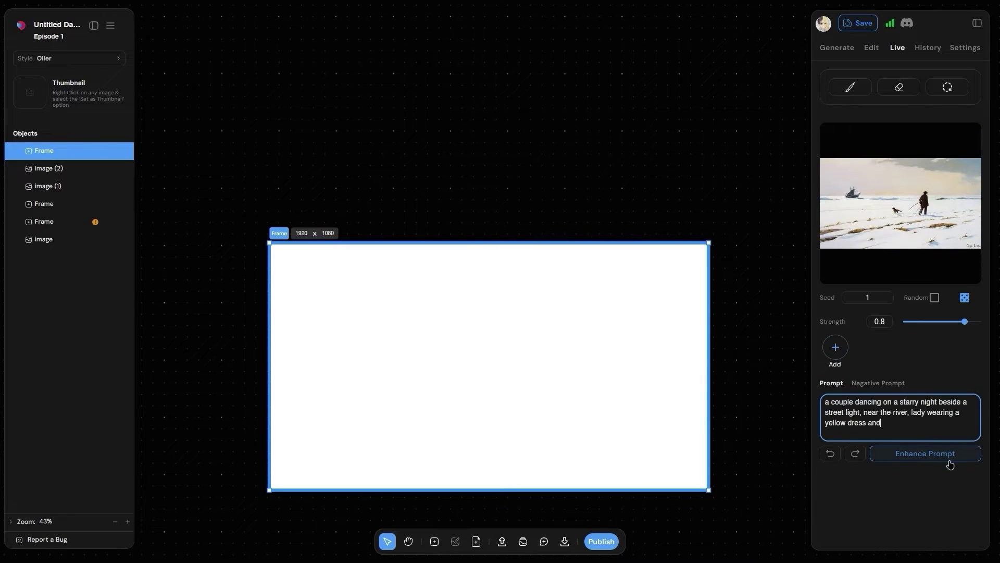
click(851, 87)
drag(323, 270, 677, 416)
drag(380, 440, 605, 443)
mouse_move(476, 435)
mouse_down()
mouse_move(476, 364)
mouse_move(485, 359)
mouse_up()
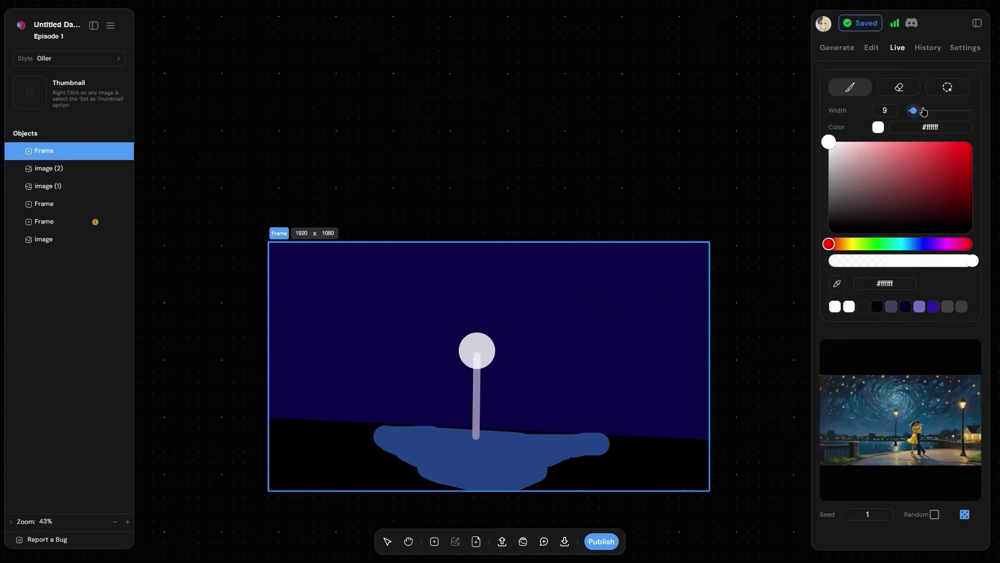
Add thin-brush stars and two dancers, paint the lake black, and lower the generation strength
click(368, 255)
click(557, 288)
drag(344, 394, 354, 429)
drag(912, 110, 915, 110)
drag(341, 396, 360, 443)
drag(375, 391, 401, 385)
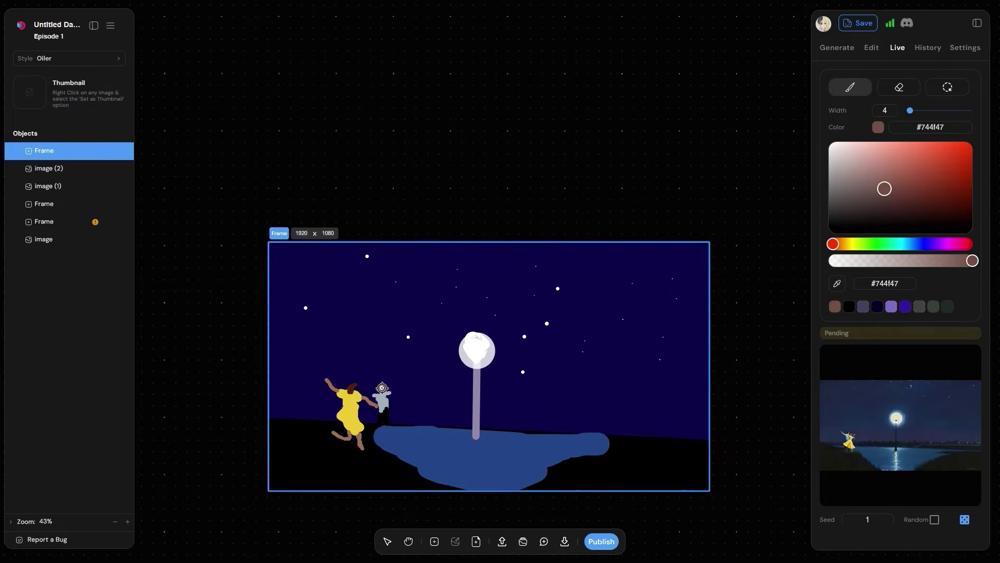
drag(380, 443, 605, 448)
click(850, 87)
drag(951, 332, 934, 329)
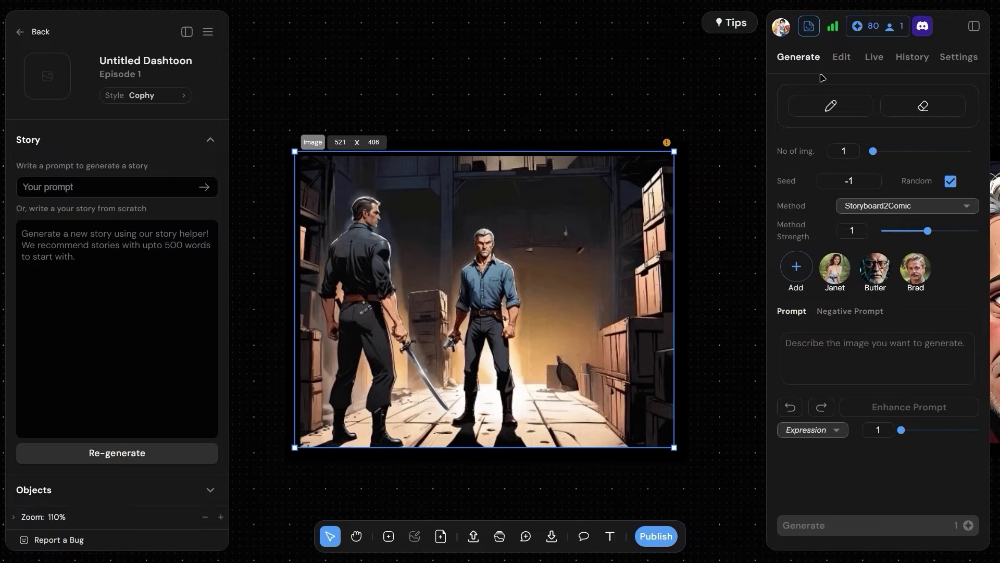
Paint the standing man's shirt white and his trousers blue with the Edit brush
click(843, 58)
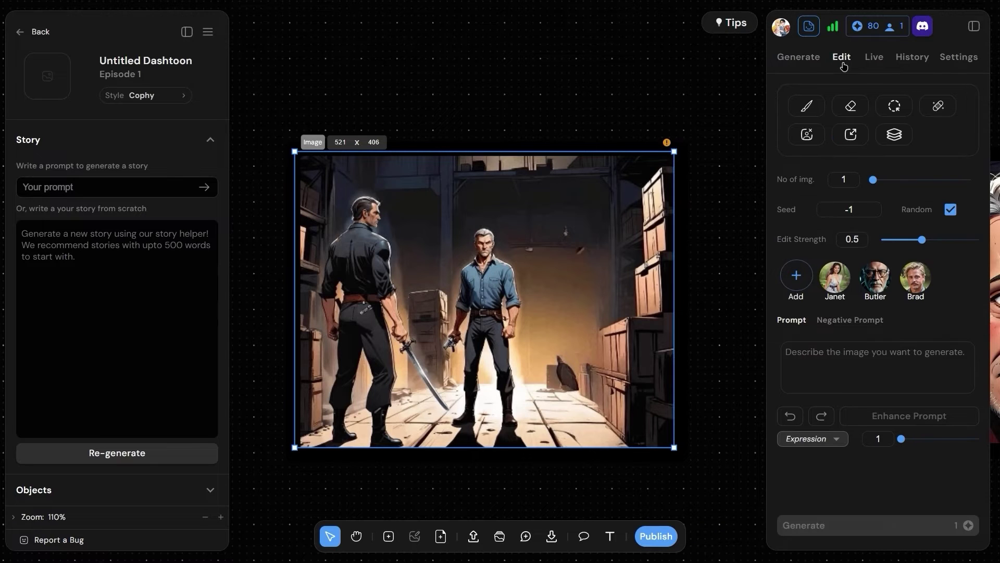
click(807, 113)
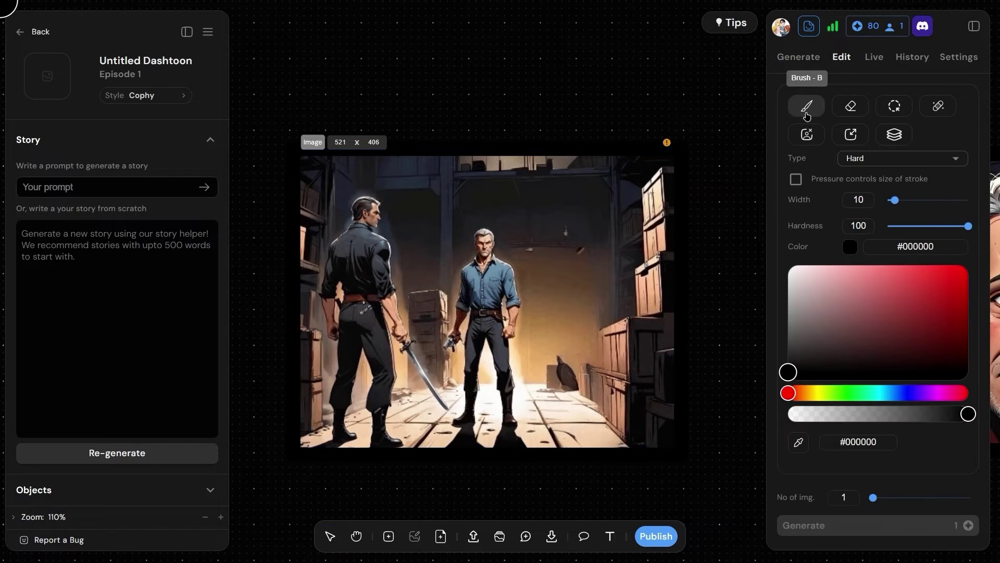
click(852, 110)
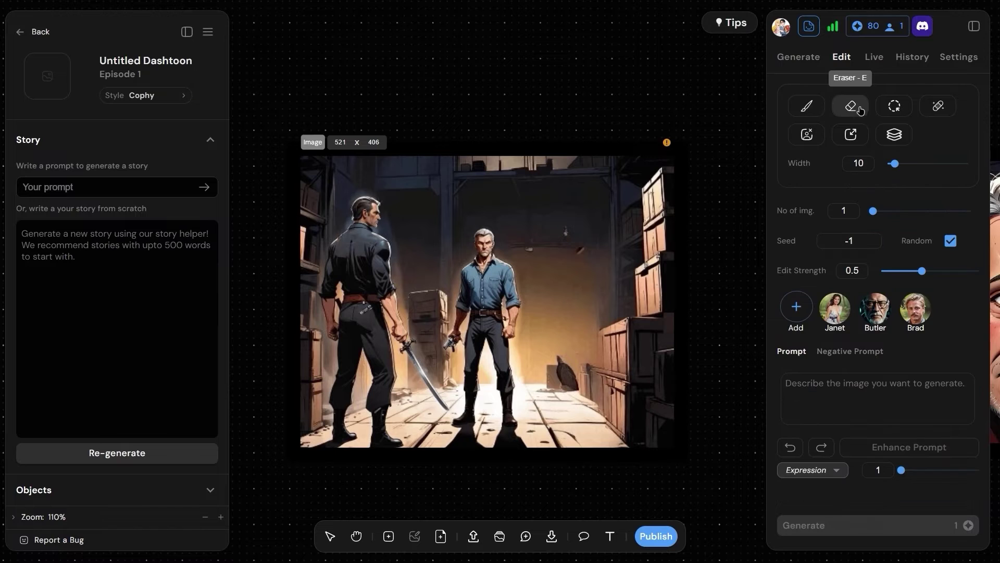
click(893, 107)
click(936, 107)
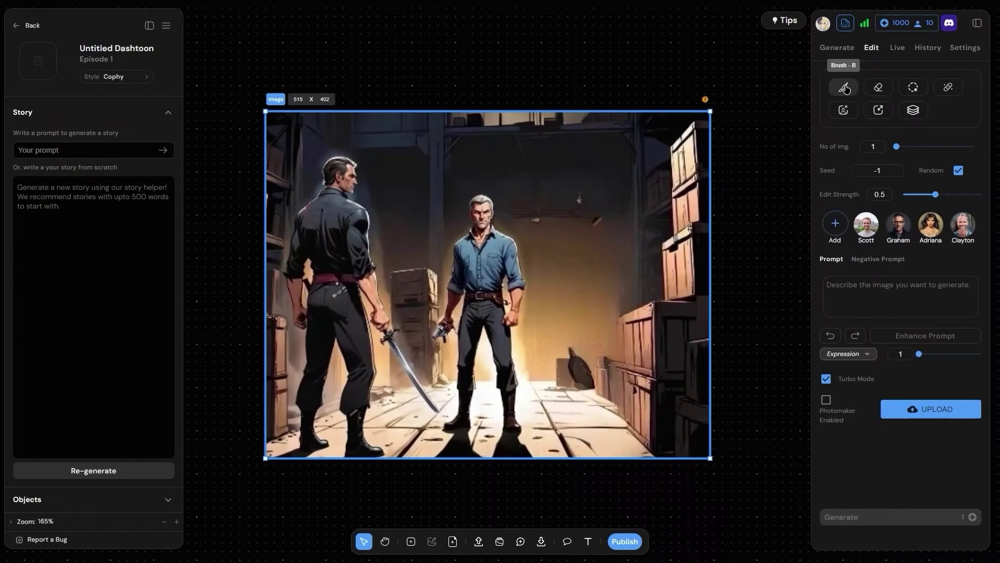
click(845, 87)
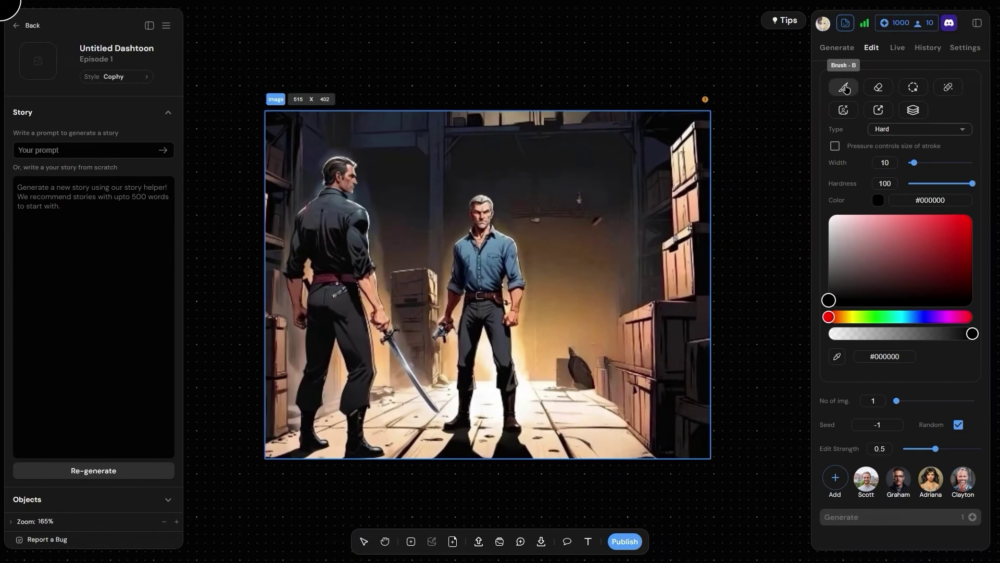
drag(829, 300, 833, 219)
drag(459, 239, 516, 286)
drag(829, 317, 912, 317)
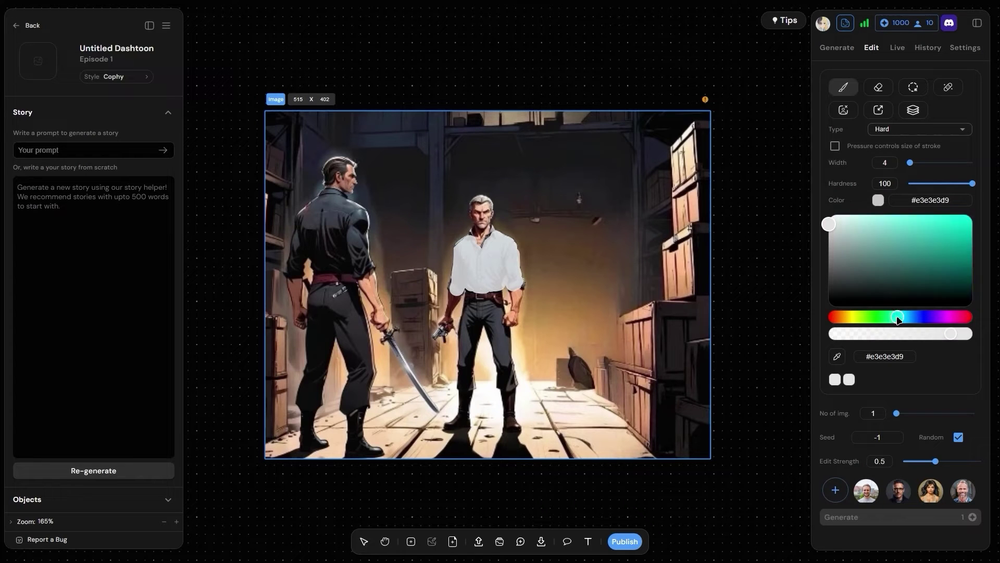
drag(469, 307, 502, 342)
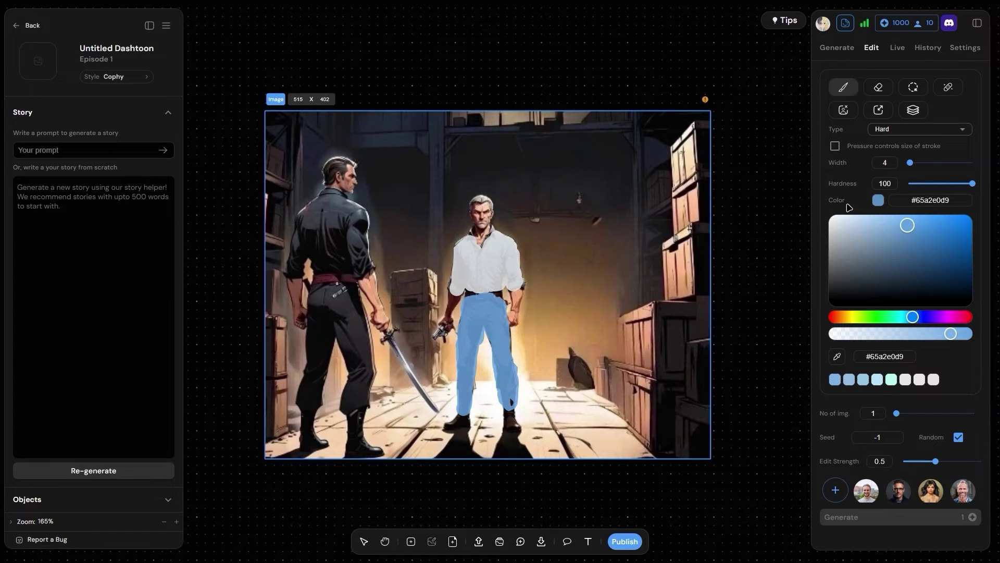
Mask the standing man and inpaint four variations of him as Scott
click(913, 87)
drag(485, 212, 496, 233)
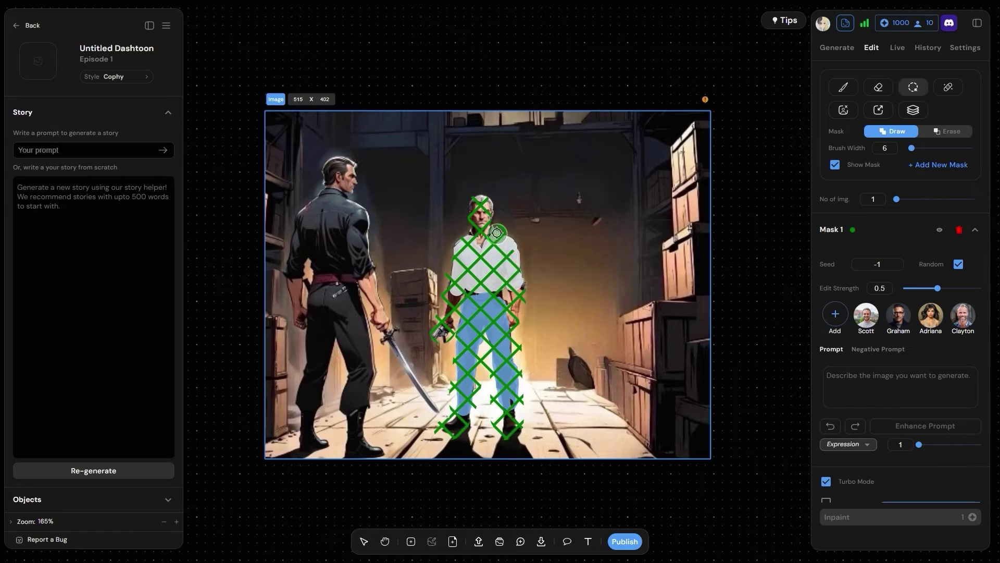
click(867, 314)
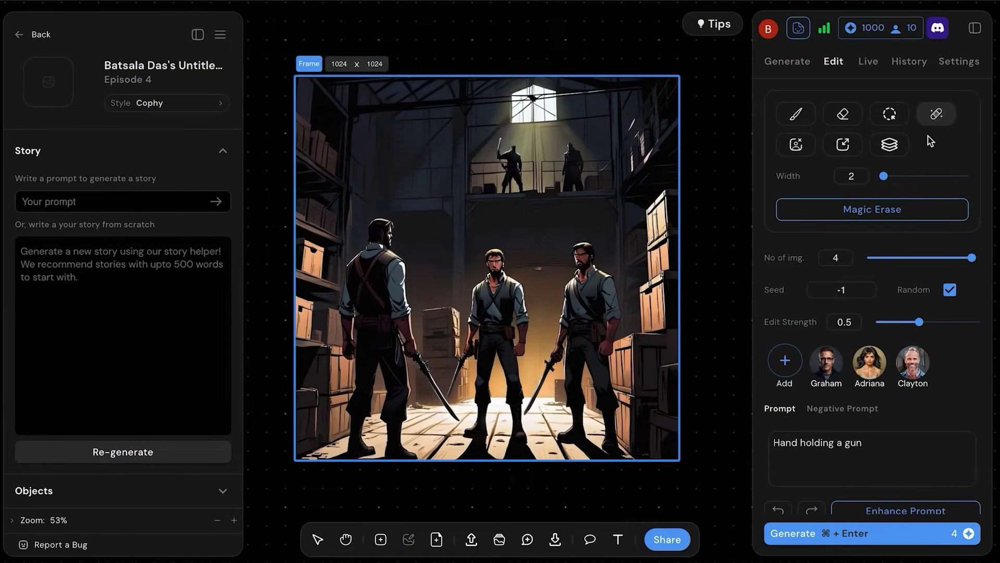
Magic-erase the right-hand swordsman with a width-15 brush and keep the result
click(897, 178)
mouse_move(582, 247)
mouse_down()
mouse_move(574, 363)
mouse_move(598, 364)
mouse_move(599, 396)
mouse_up()
click(795, 214)
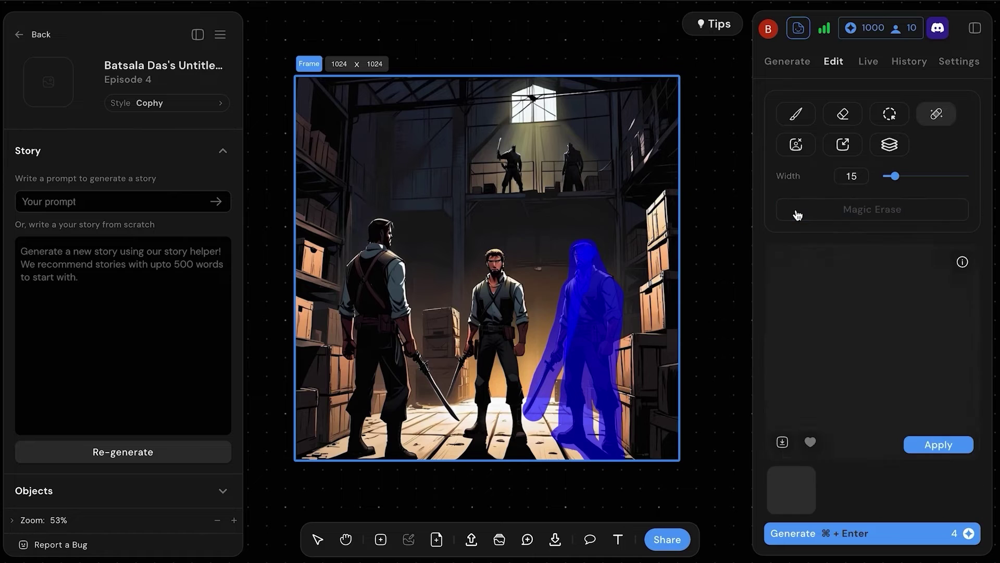
click(936, 447)
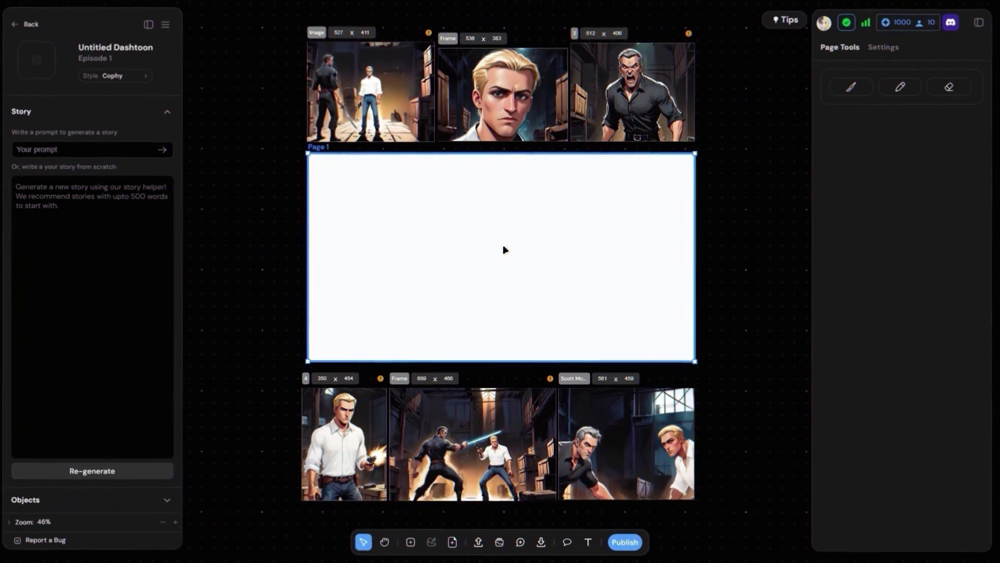
Fit the six warehouse frames into the Page 1 layout
drag(367, 86, 371, 198)
drag(487, 110, 490, 219)
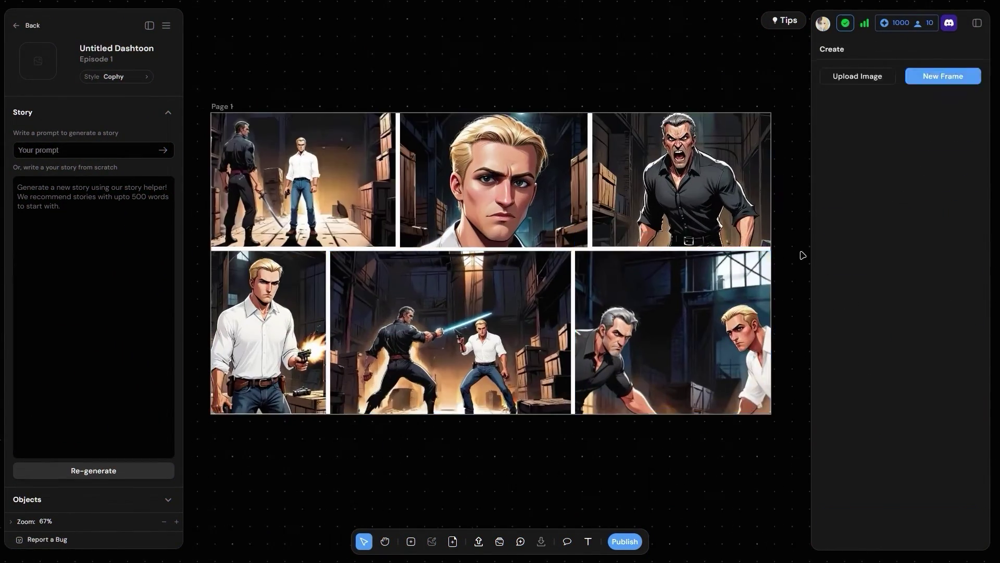
click(395, 176)
scroll(327, 162, up, 5)
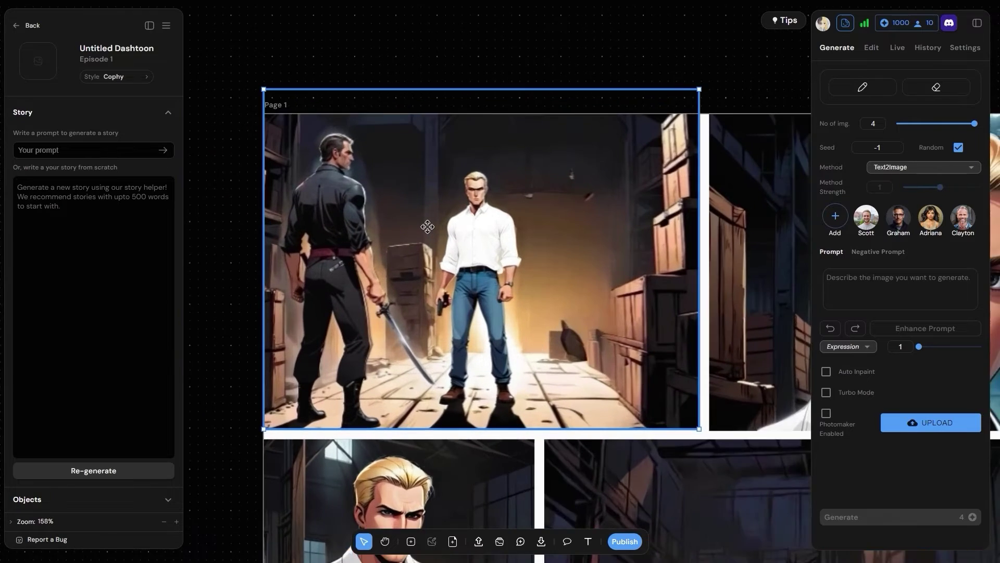
Draw a speech bubble over the first panel and download the finished page
click(568, 542)
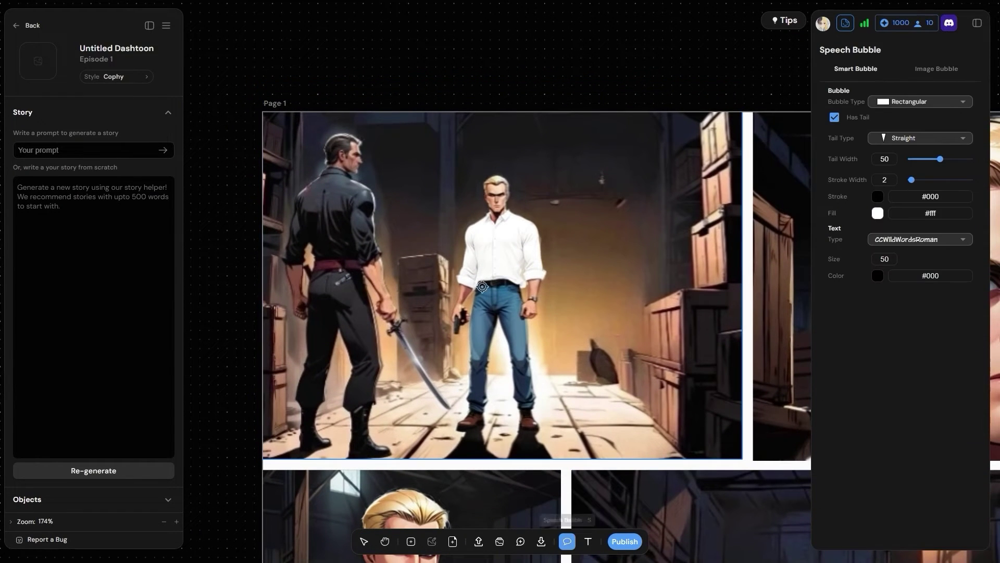
drag(484, 134, 549, 156)
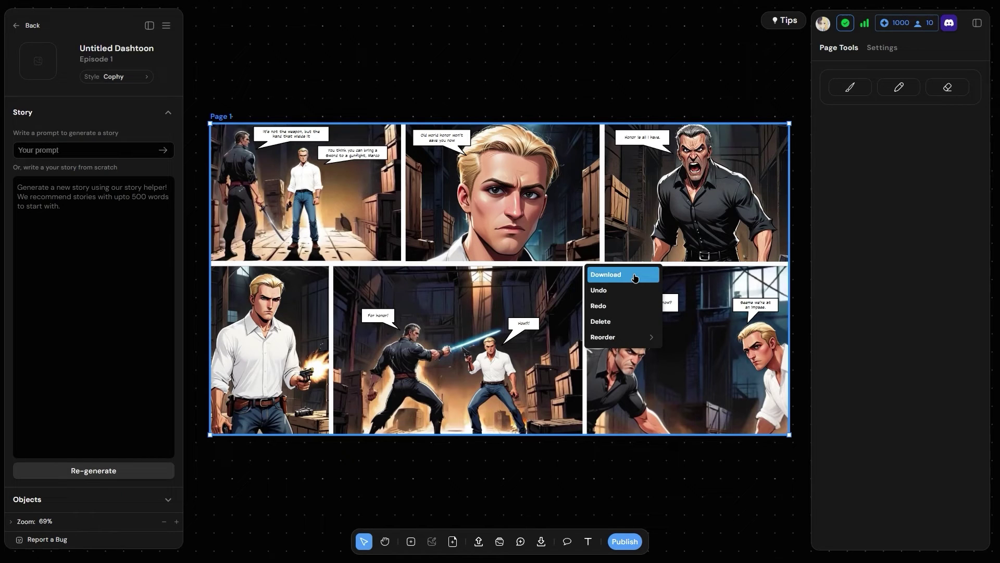
click(635, 278)
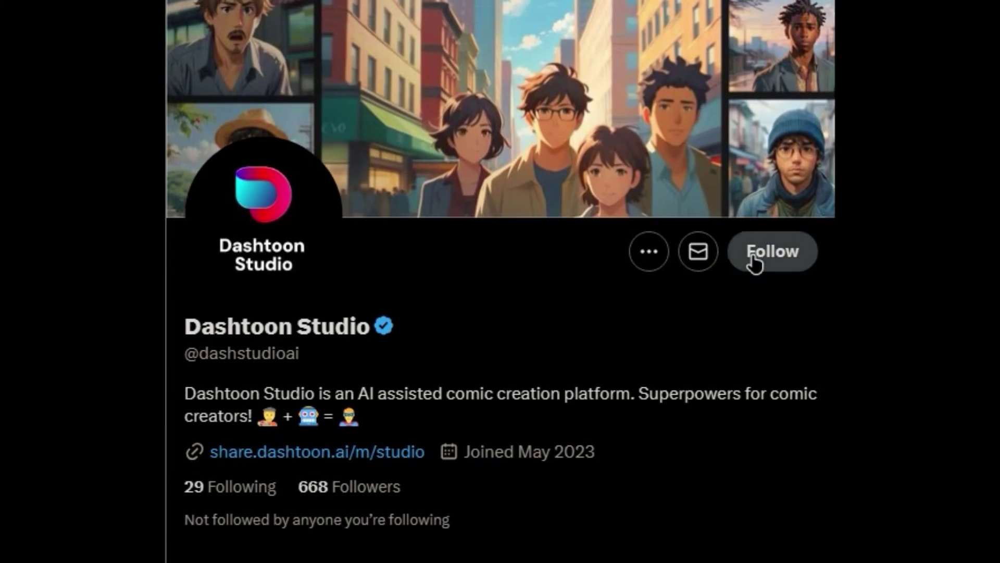
Turn on Dashtoon Studio notifications on X and set its YouTube channel bell to All
click(676, 251)
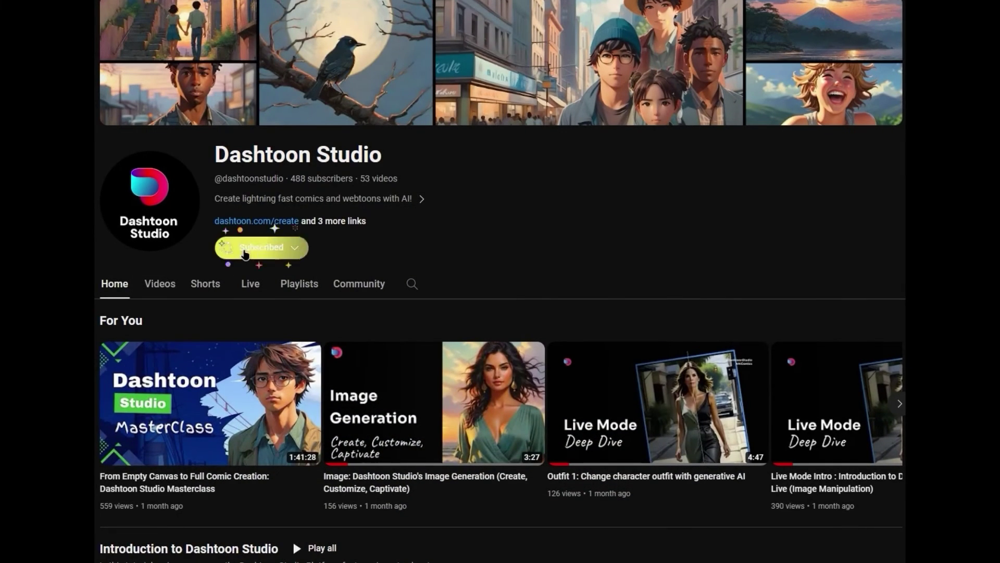
click(292, 277)
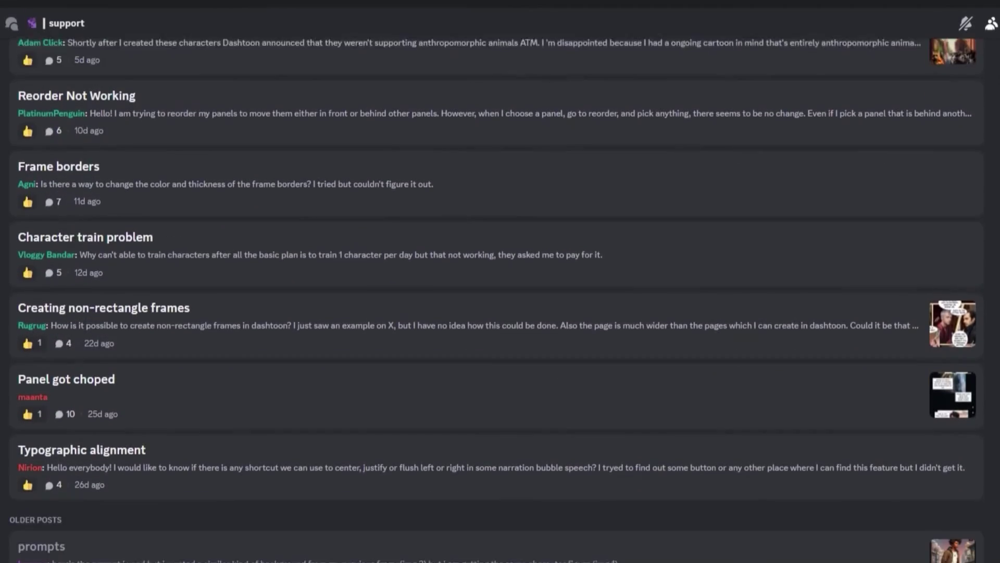
Scroll down the Discord support forum to older posts like 'Commercial usage' and 'Training characters'
scroll(500, 292, down, 2)
scroll(496, 300, down, 9)
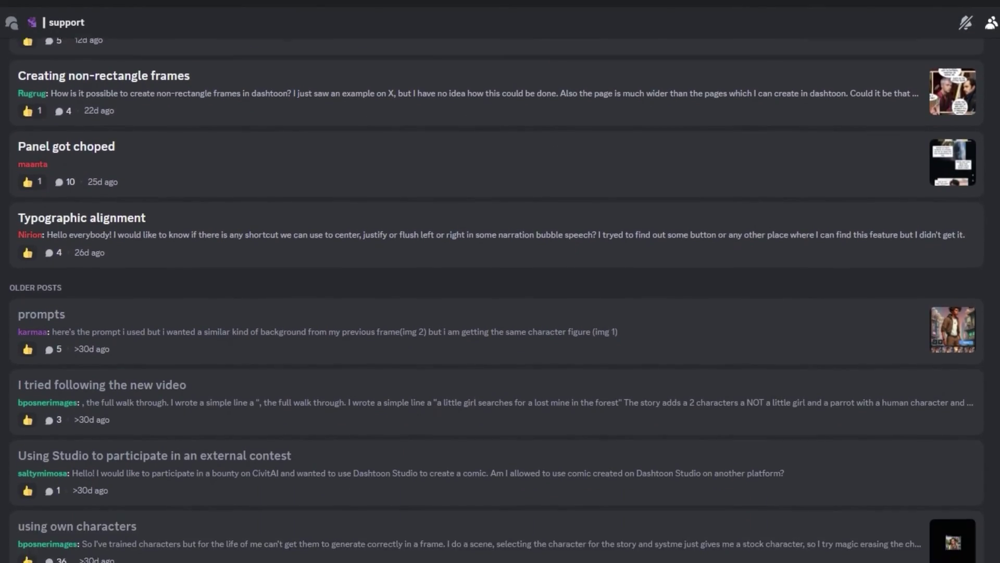
scroll(496, 301, down, 9)
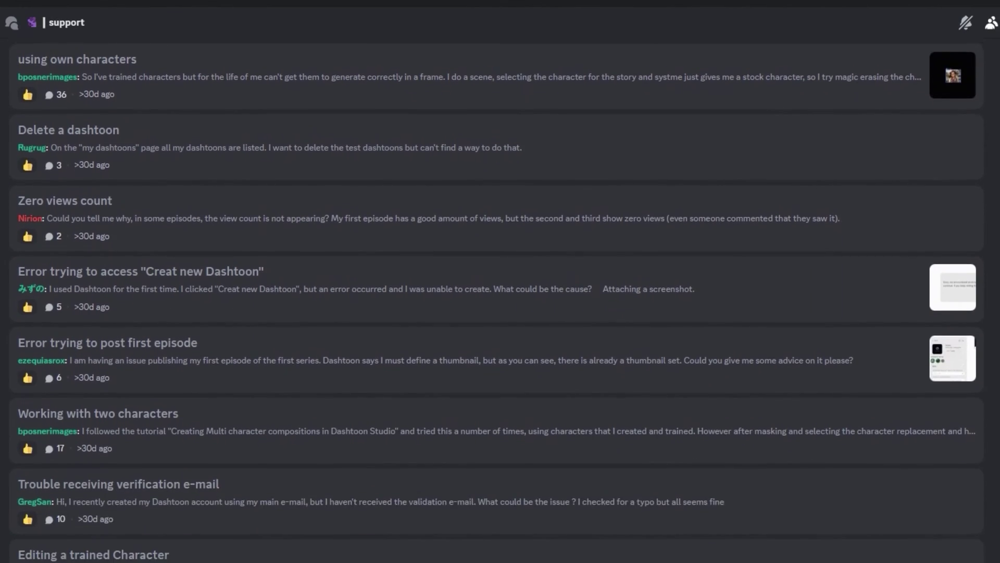
scroll(496, 300, down, 4)
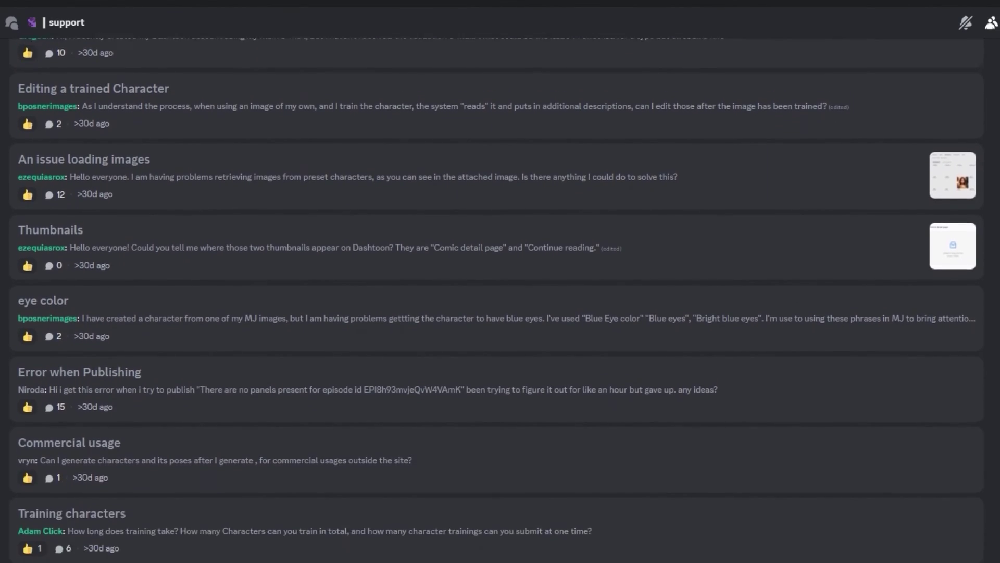